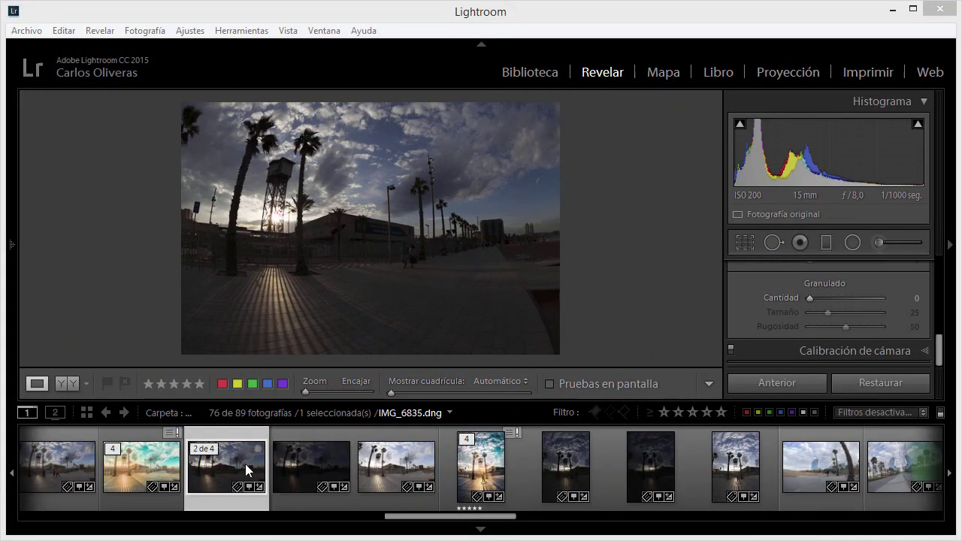
- Preview each of the three bracketed waterfront exposures, then select all three together
left_click(312, 466)
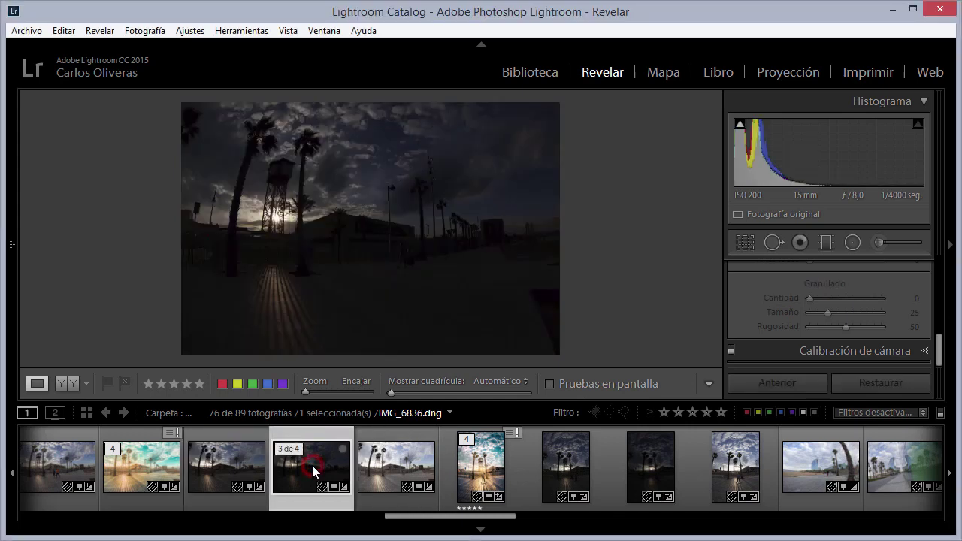
left_click(388, 472)
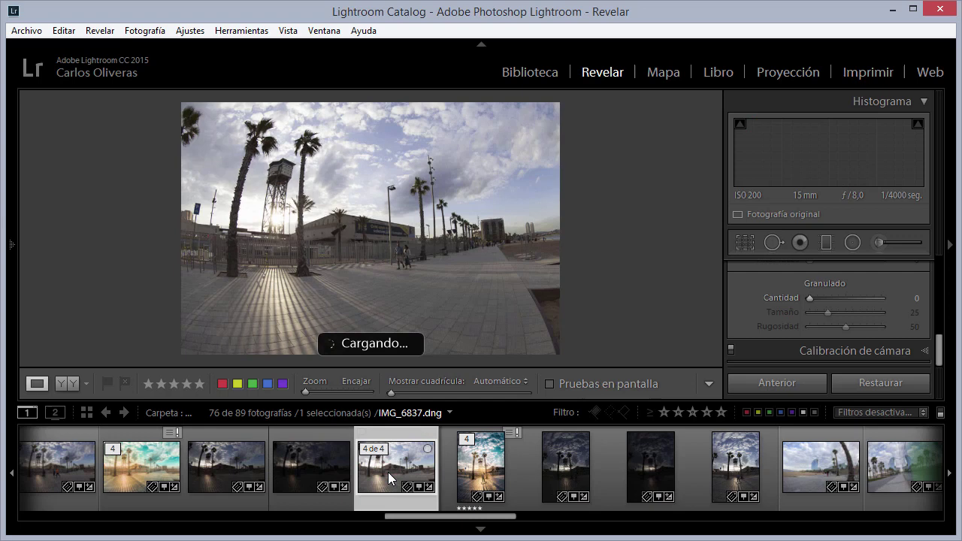
left_click(221, 468)
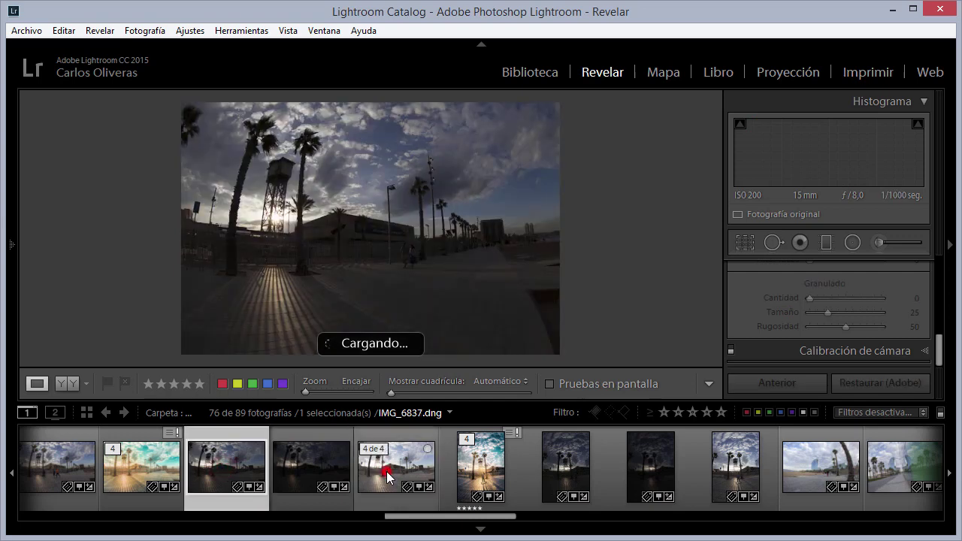
left_click(388, 474, "shift")
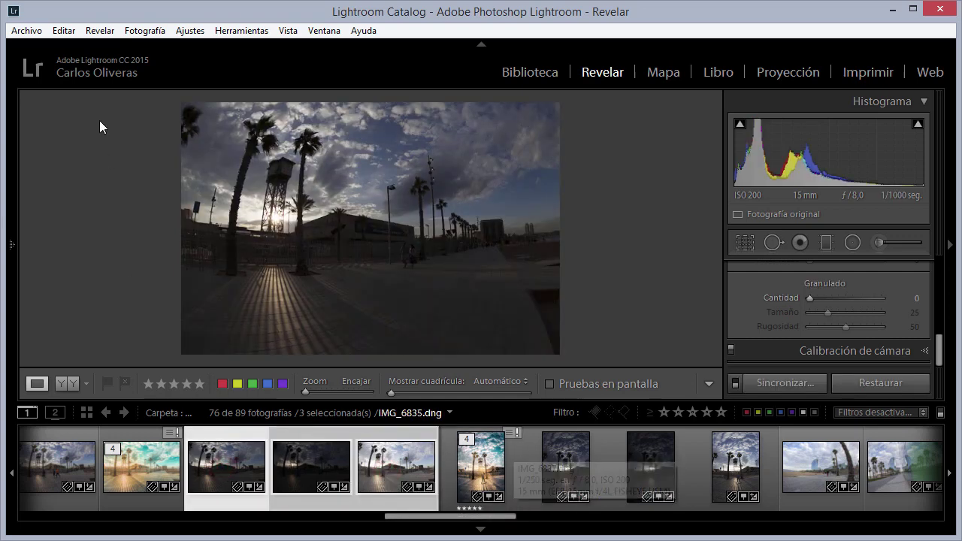
- Start an HDR merge of the three selected photos via Combinación de fotografías > HDR
left_click(142, 30)
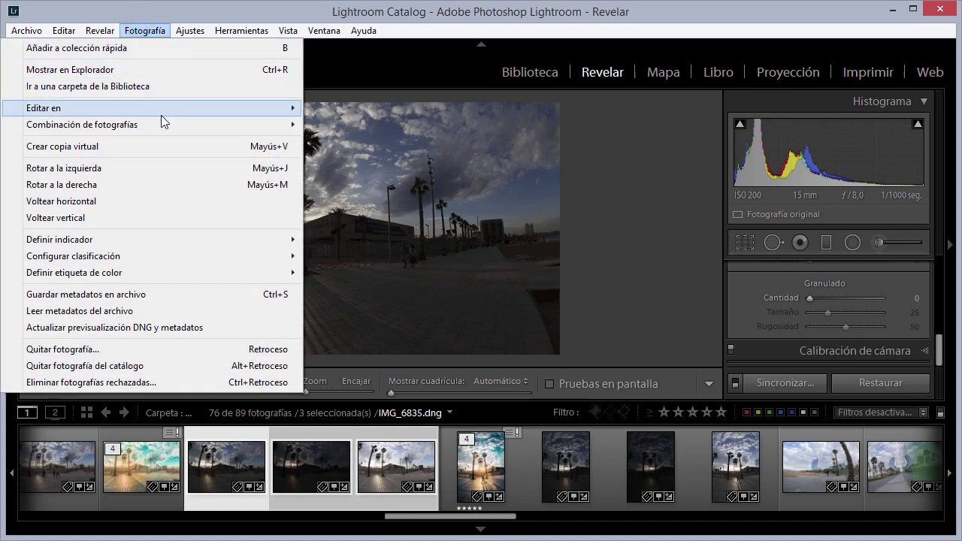
right_click(395, 461)
mouse_move(485, 145)
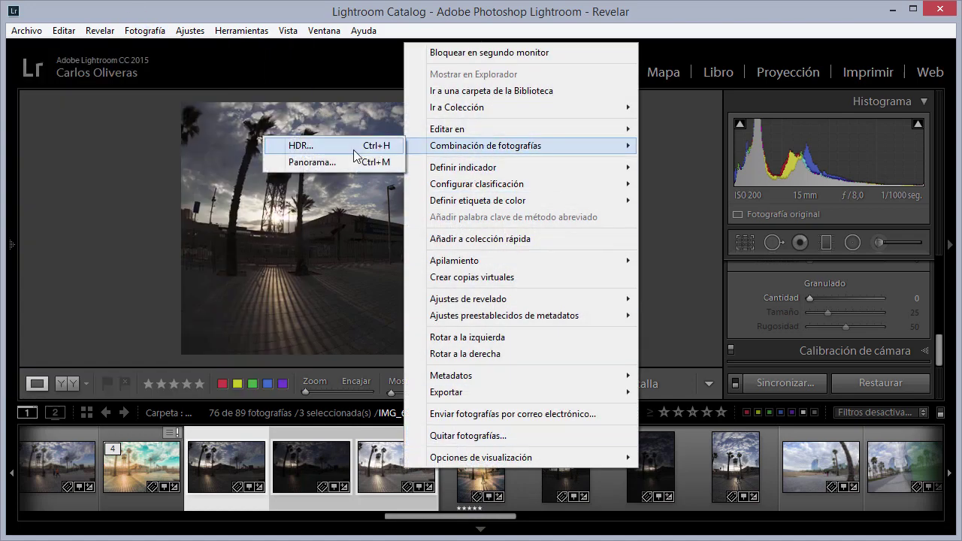
left_click(357, 153)
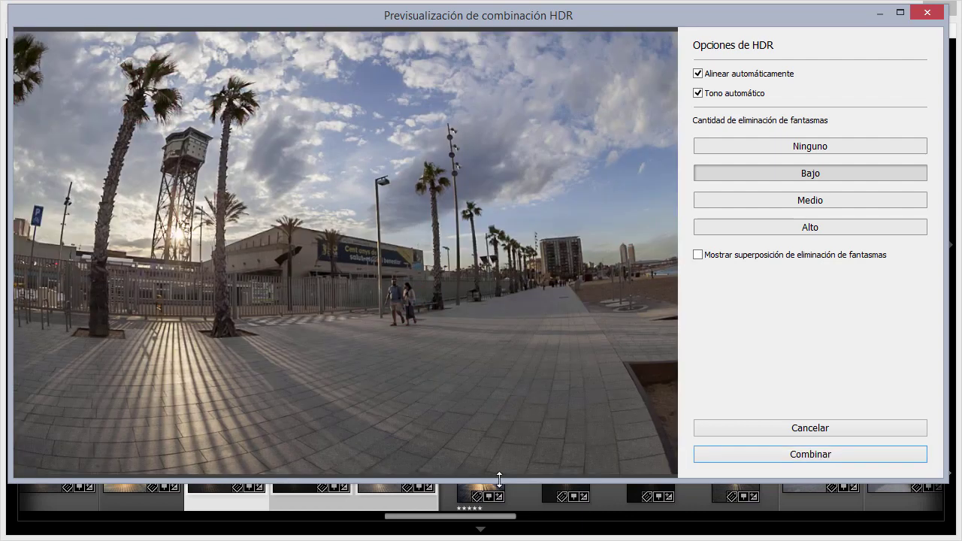
- Enlarge the HDR merge preview and toggle Tono automático repeatedly to compare the result
left_click_drag(499, 480, 499, 510)
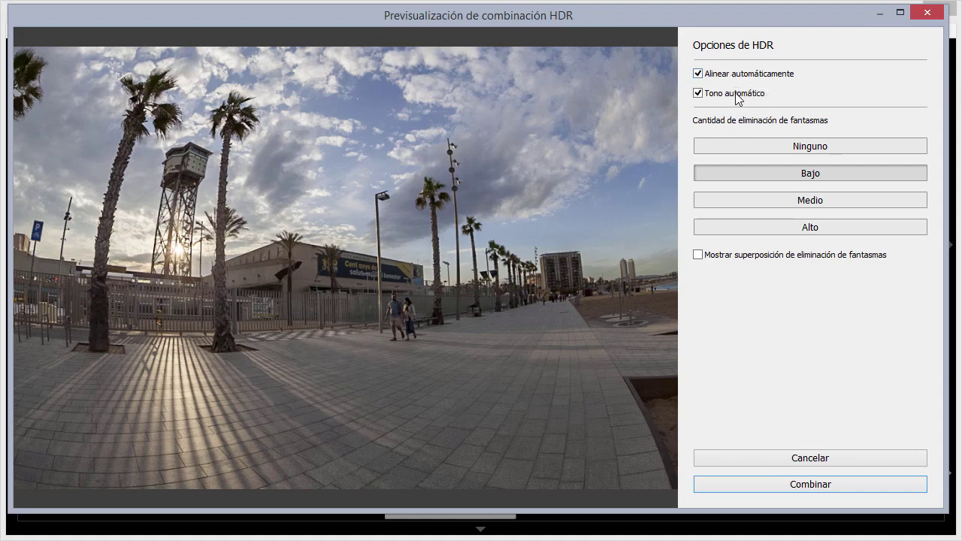
left_click(698, 93)
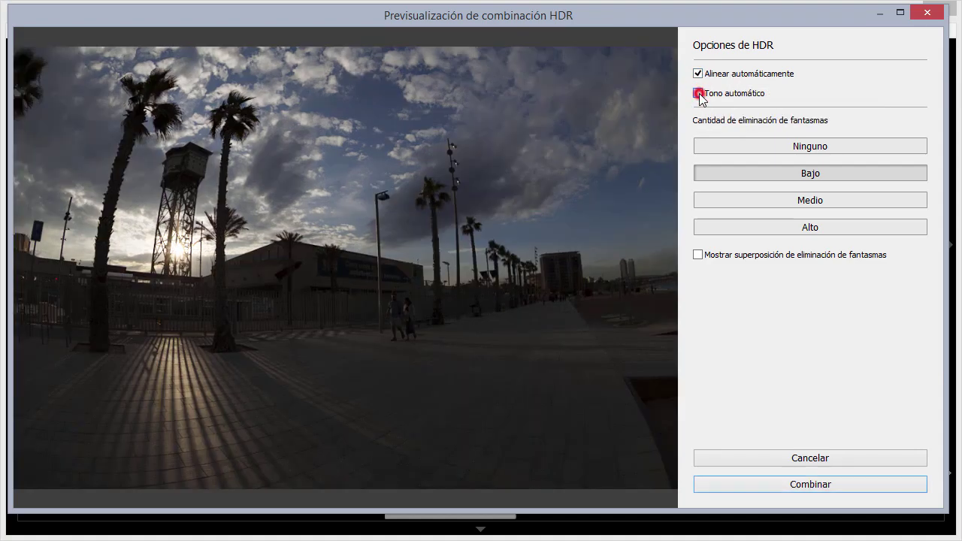
left_click(698, 93)
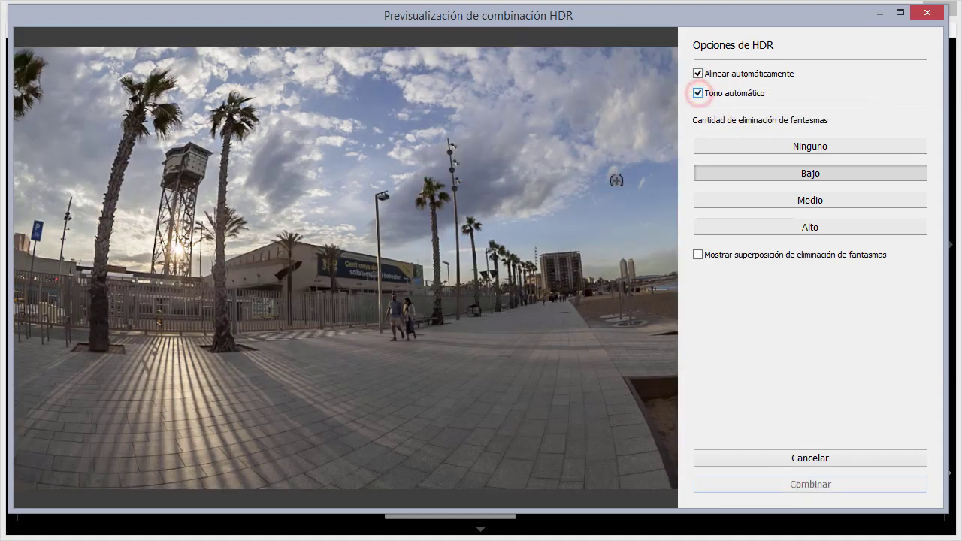
left_click(739, 93)
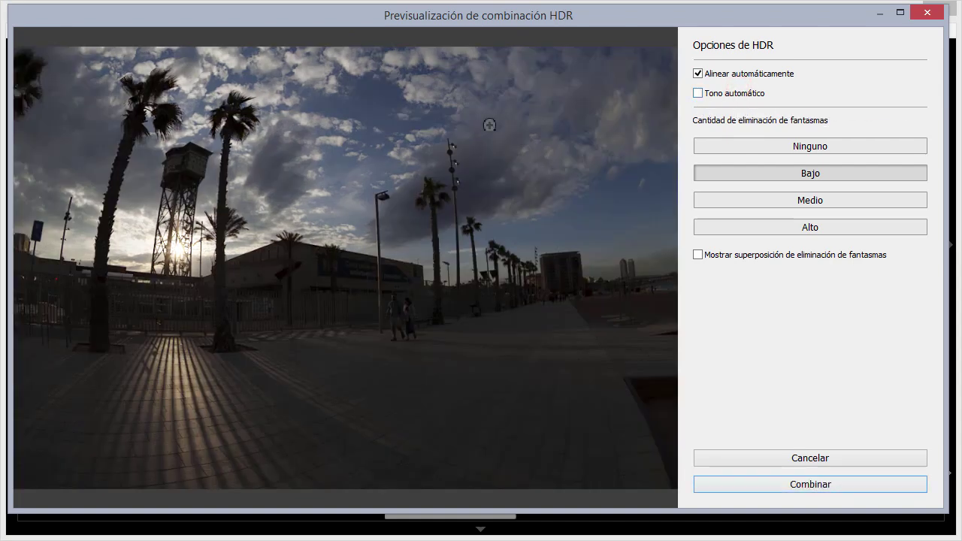
left_click(731, 94)
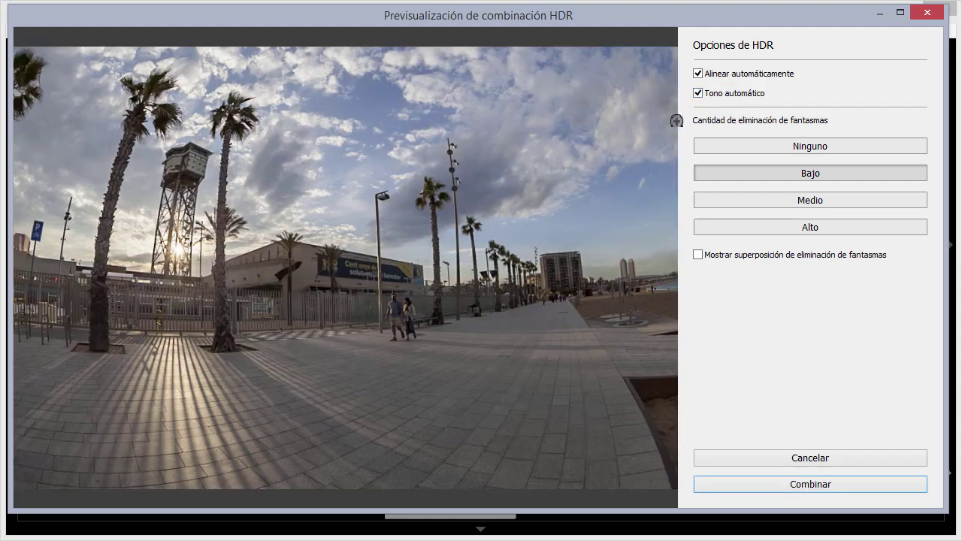
left_click(717, 96)
- Keep Tono automático on, show the deghost overlay, choose Medio ghost removal, and merge
left_click(718, 95)
left_click(698, 256)
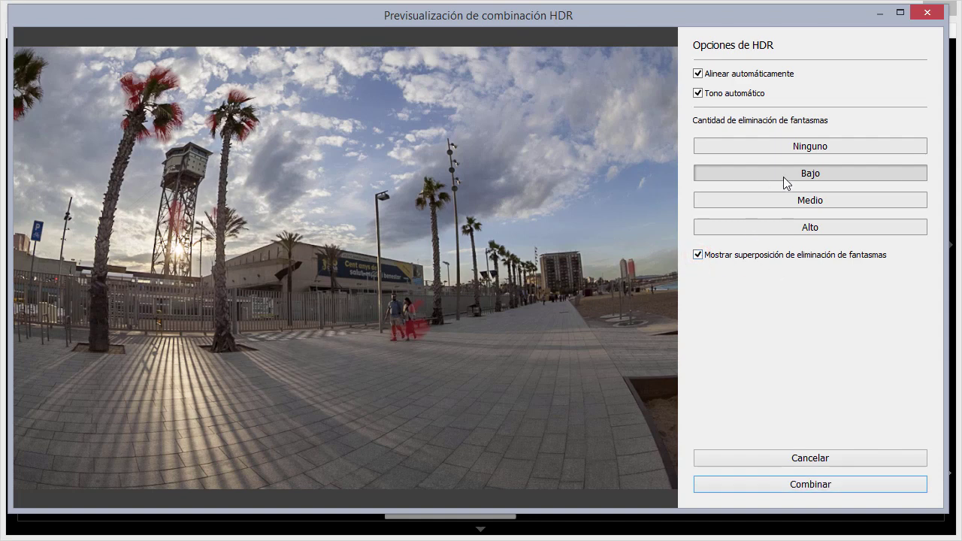
left_click(788, 200)
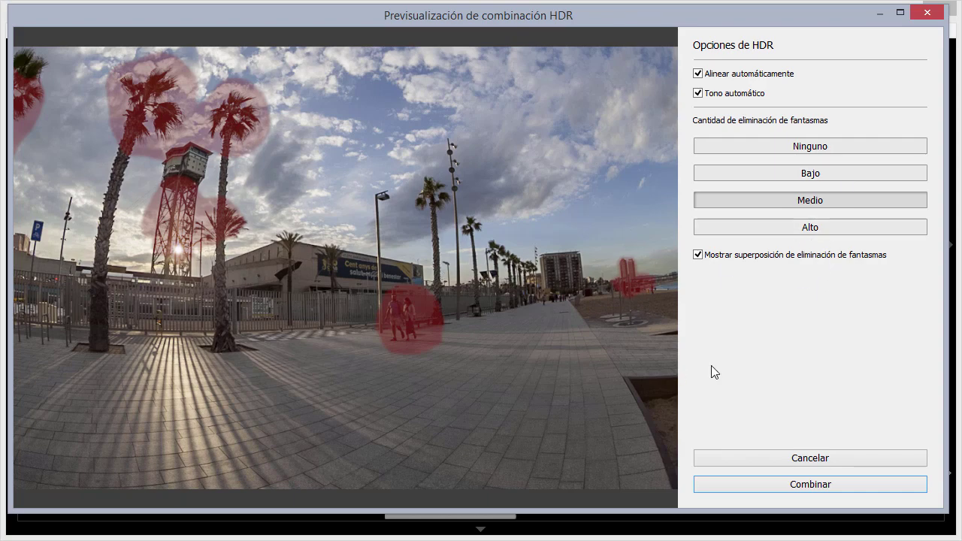
left_click(779, 484)
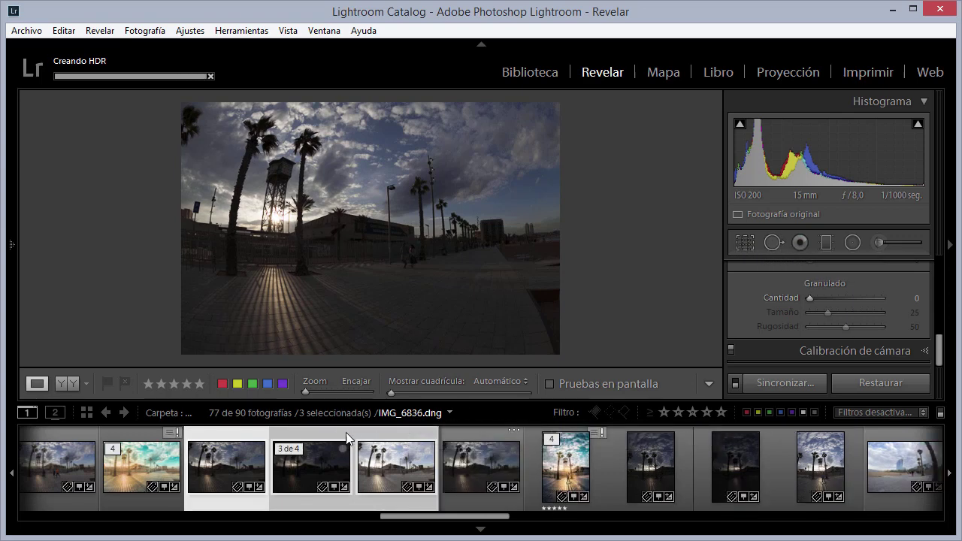
- Select the merged IMG_6835-HDR.dng, hide the filmstrip, and expand the Básicos panel
left_click(474, 460)
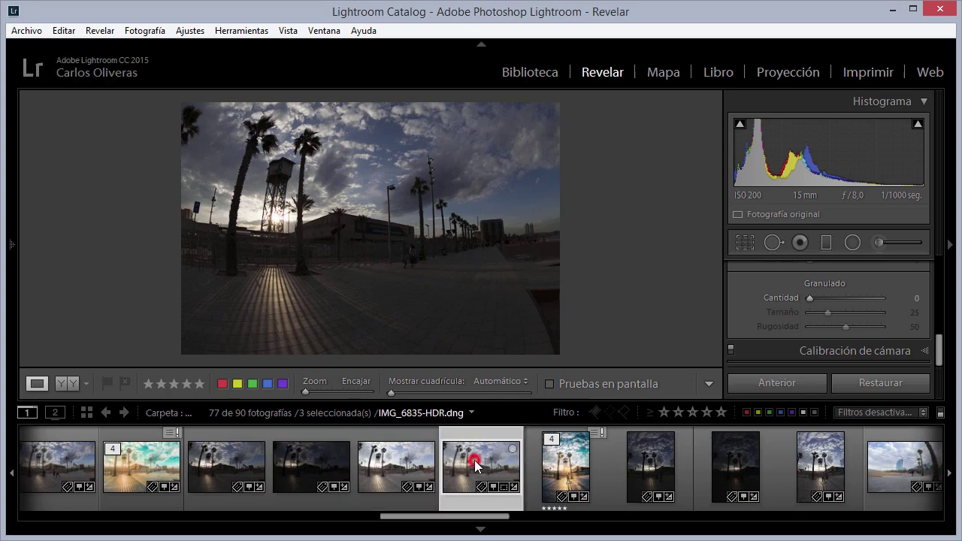
left_click(505, 535)
scroll(875, 319, "up", 2)
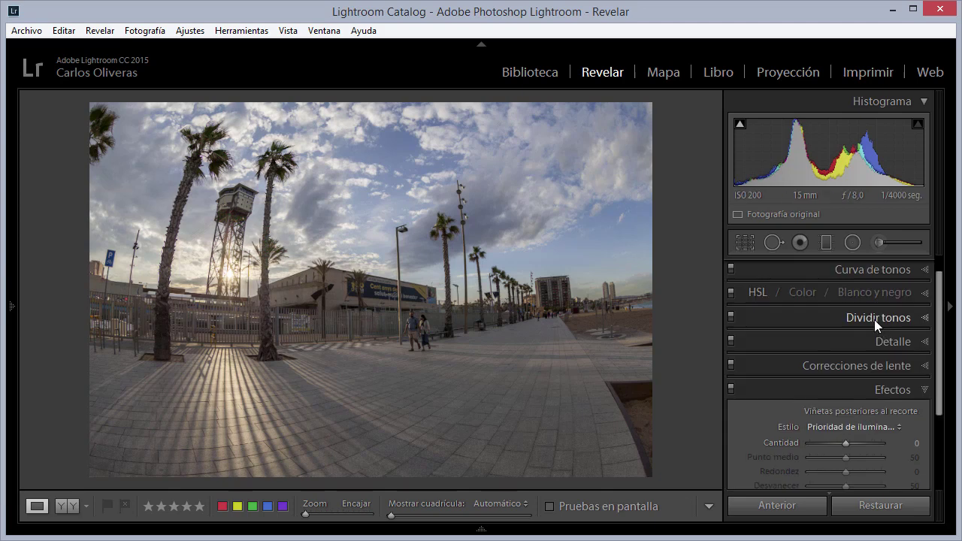
scroll(897, 298, "up", 1)
left_click(897, 271)
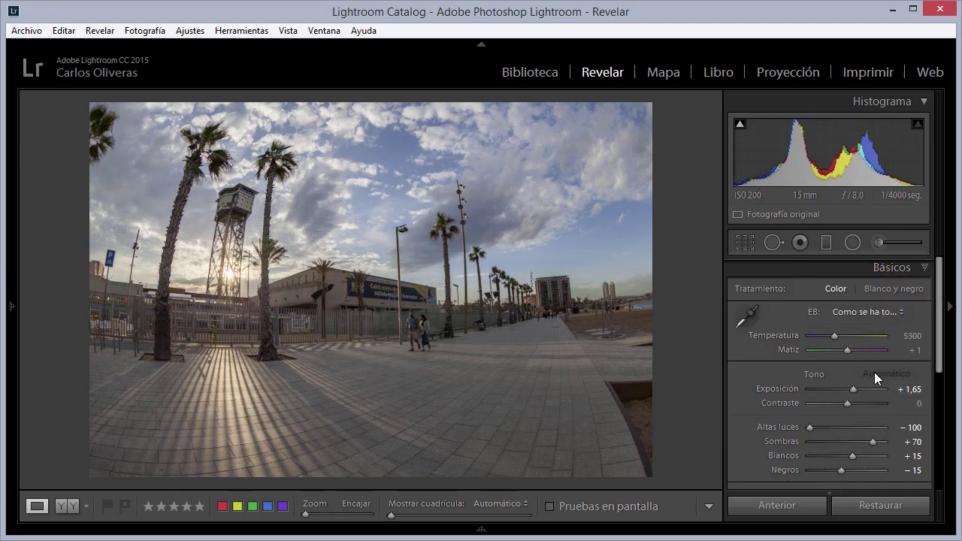
- Reset all Tono values to 0, including Exposición after a trial drag
key("alt")
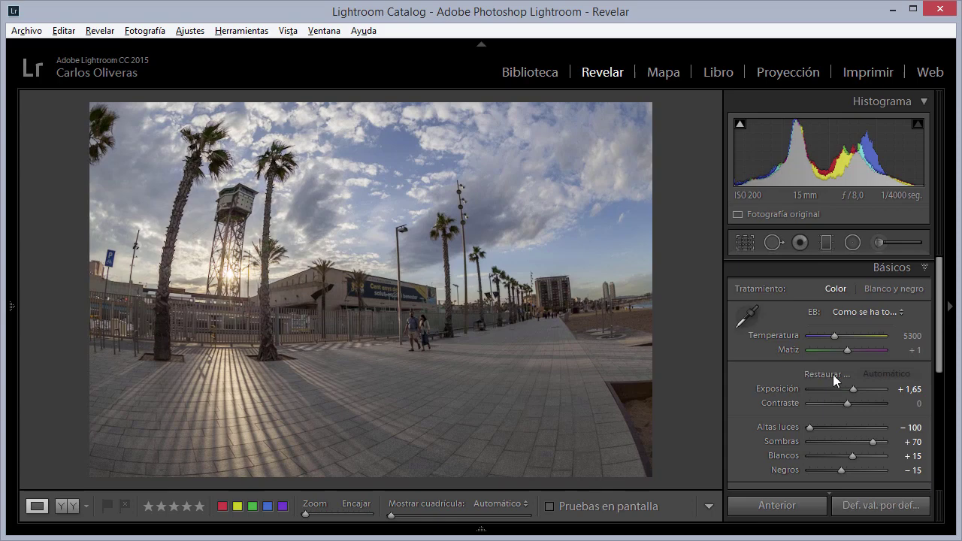
left_click(829, 374, "alt")
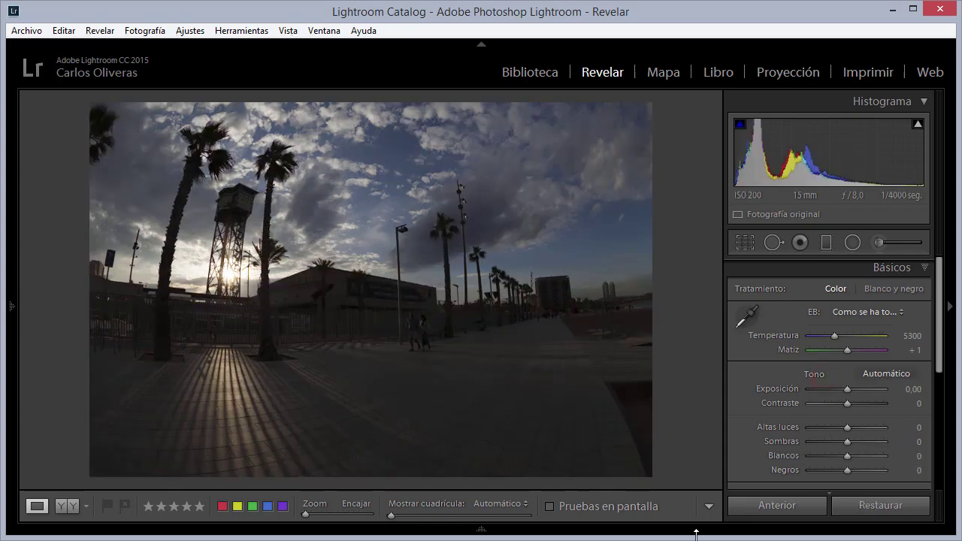
mouse_move(847, 389)
left_mouse_down()
mouse_move(809, 388)
mouse_move(887, 391)
left_mouse_up()
double_click(886, 391)
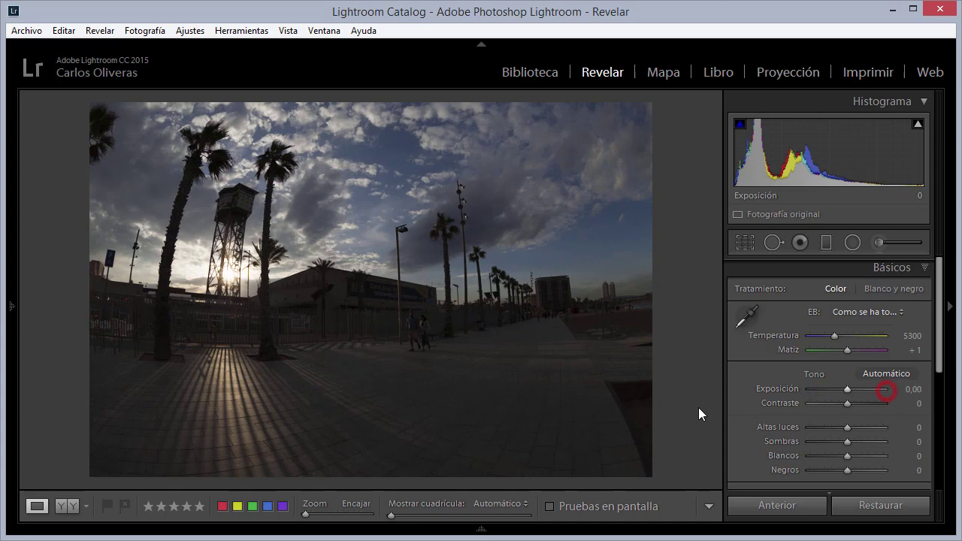
- Raise exposure to +1,11, warm the white balance, and pull highlights down to −100
left_click(686, 530)
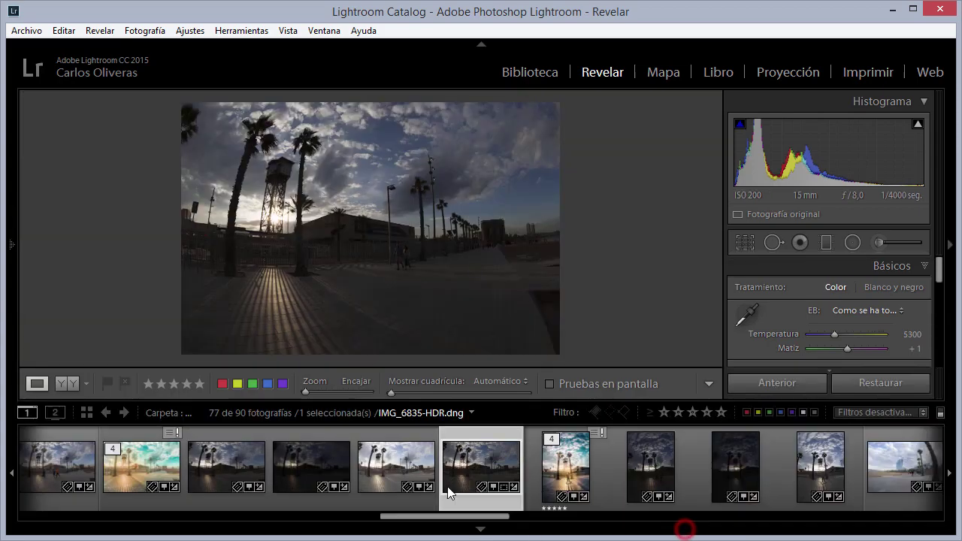
left_click(498, 530)
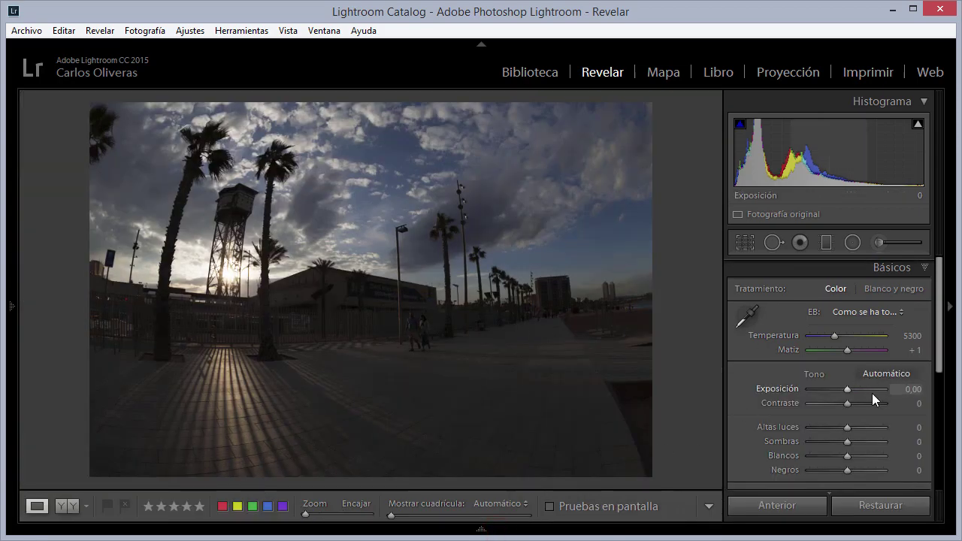
left_click_drag(848, 389, 851, 390)
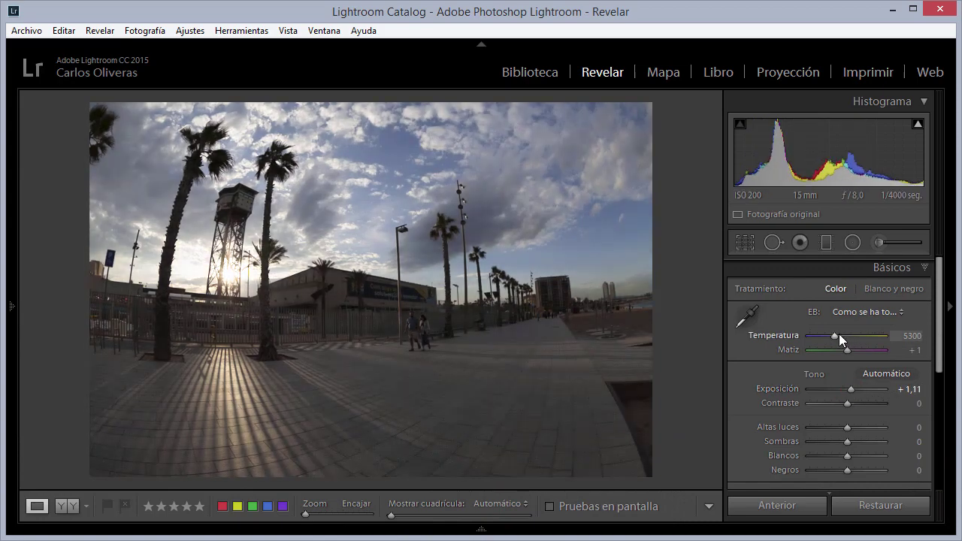
left_click_drag(835, 336, 838, 337)
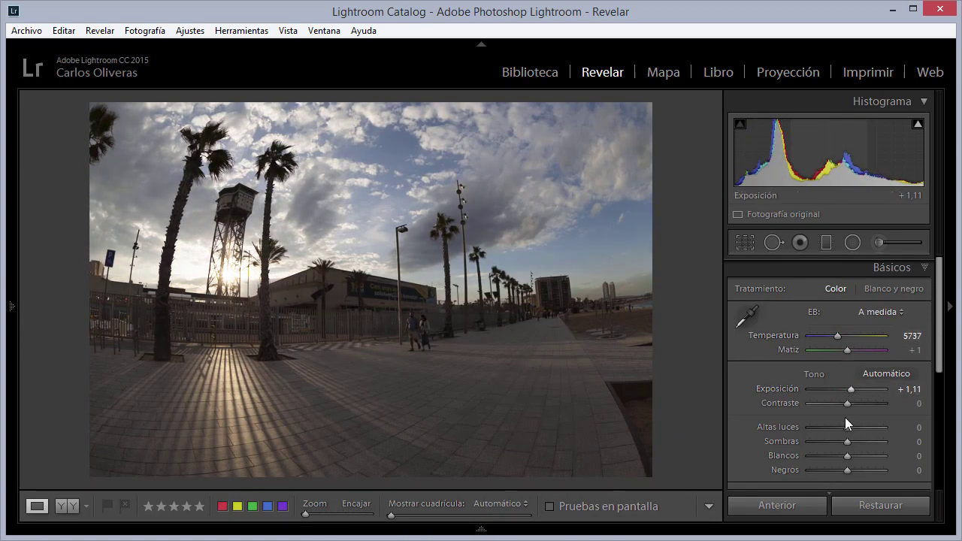
left_click_drag(844, 427, 803, 427)
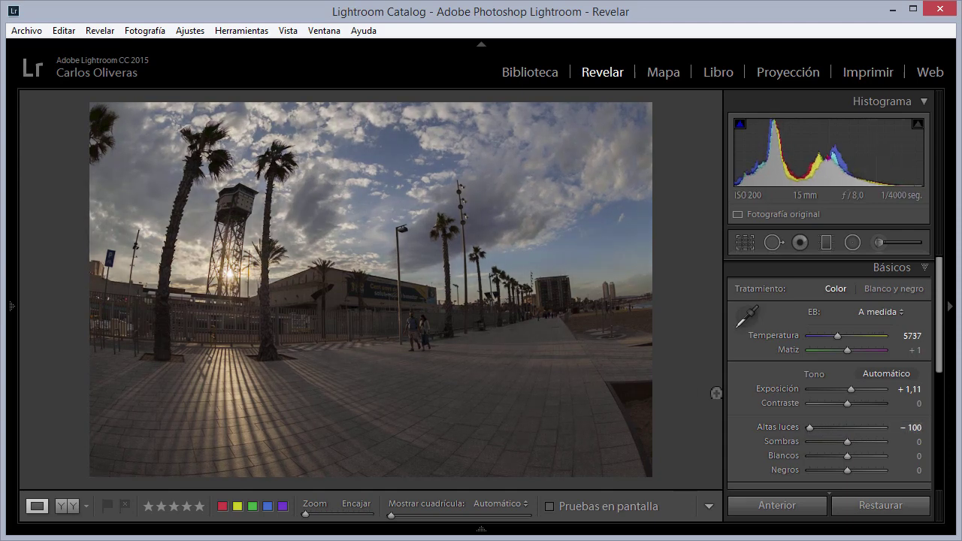
- Lift shadows to +100, set blacks to −15, and add contrast, clarity and vibrance
mouse_move(846, 441)
left_mouse_down()
mouse_move(866, 444)
mouse_move(841, 470)
left_mouse_up()
mouse_move(847, 403)
left_mouse_down()
mouse_move(859, 403)
mouse_move(854, 391)
left_mouse_up()
scroll(844, 436, "down", 1)
scroll(844, 436, "down", 1)
left_click_drag(847, 432, 870, 446)
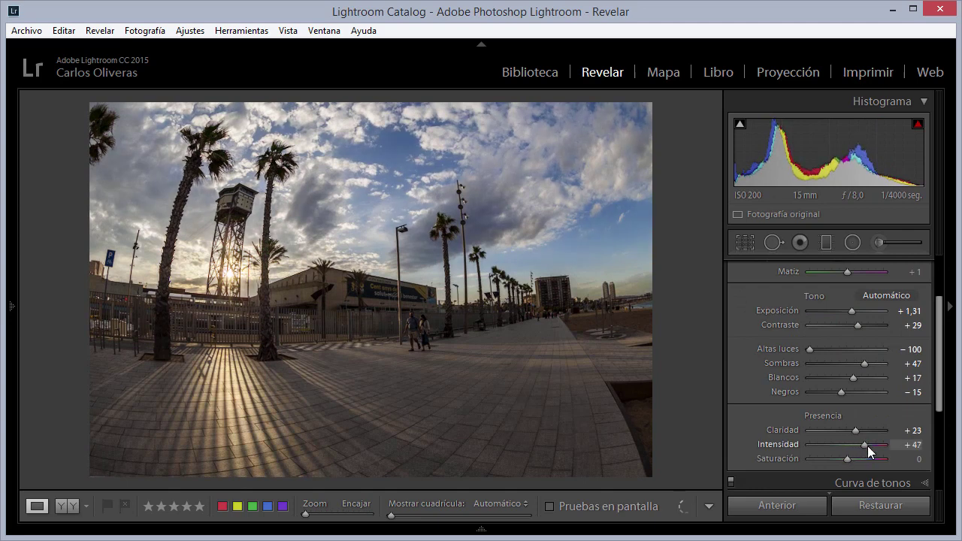
scroll(859, 379, "up", 2)
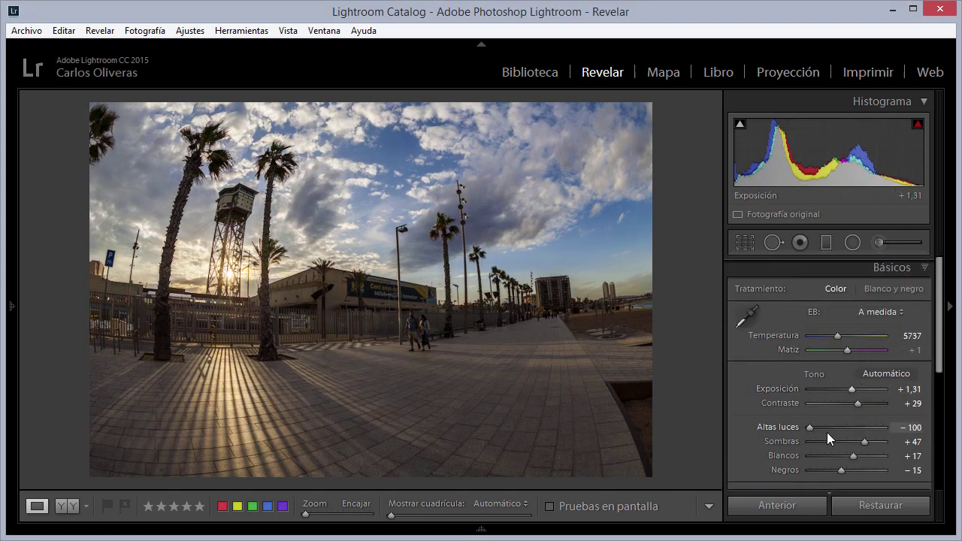
left_click_drag(865, 442, 888, 443)
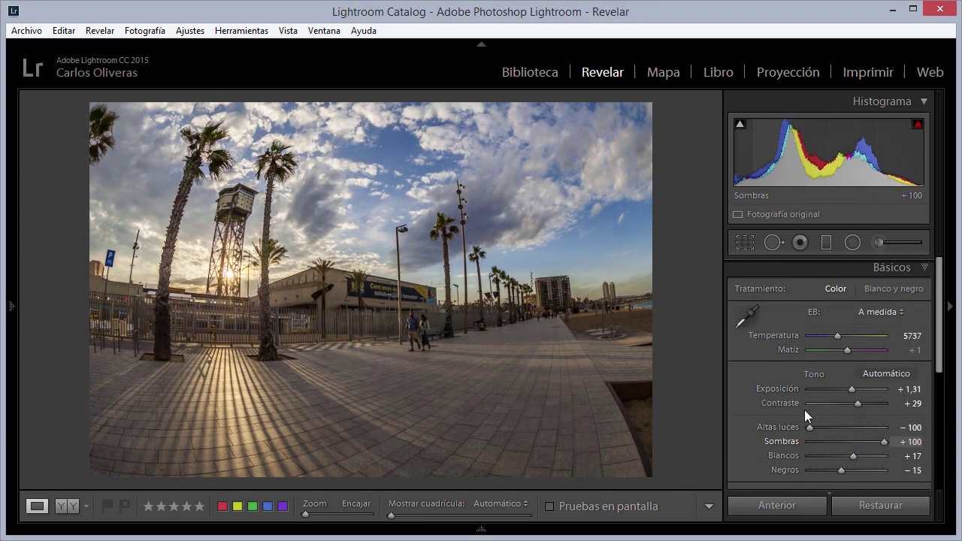
left_click(649, 536)
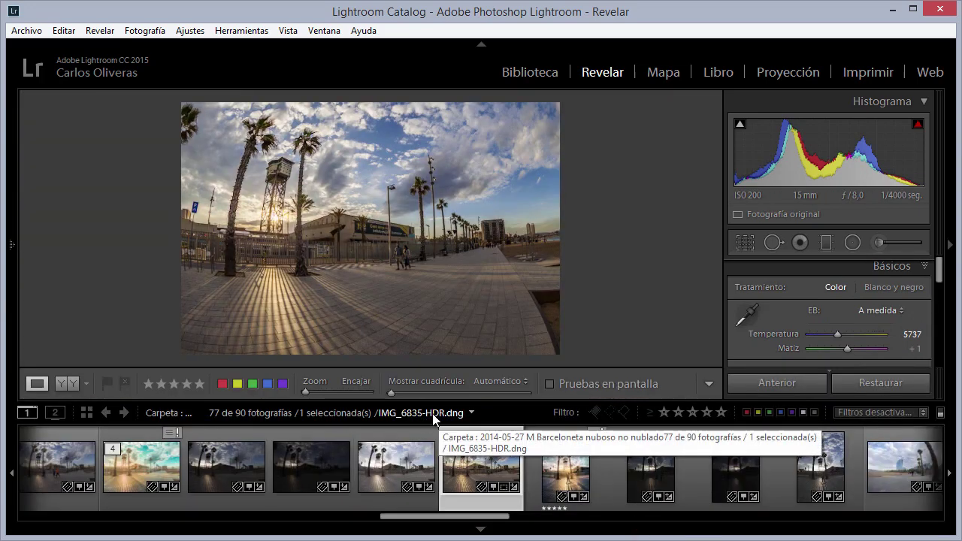
- Hide the filmstrip to enlarge the edited HDR photo, then show the thumbnails again
left_click(569, 531)
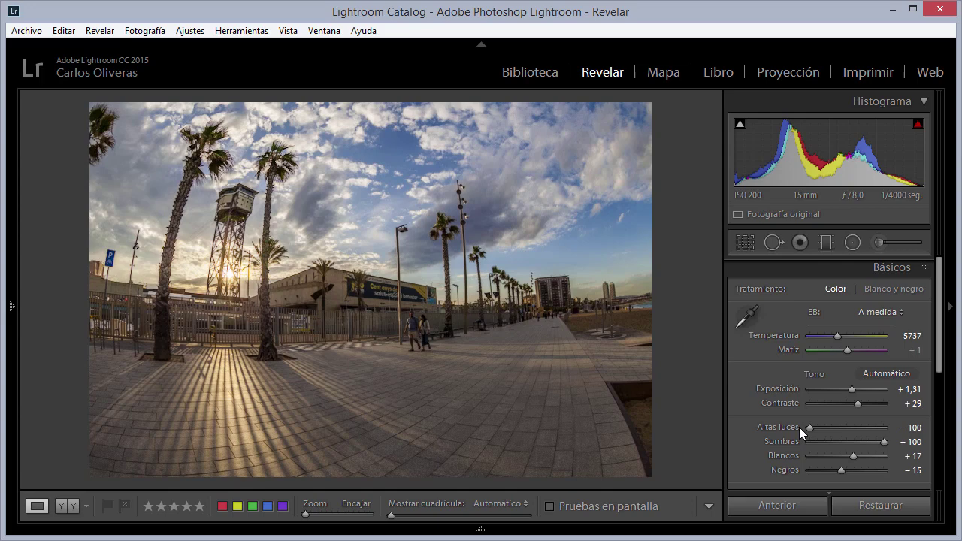
left_click(482, 530)
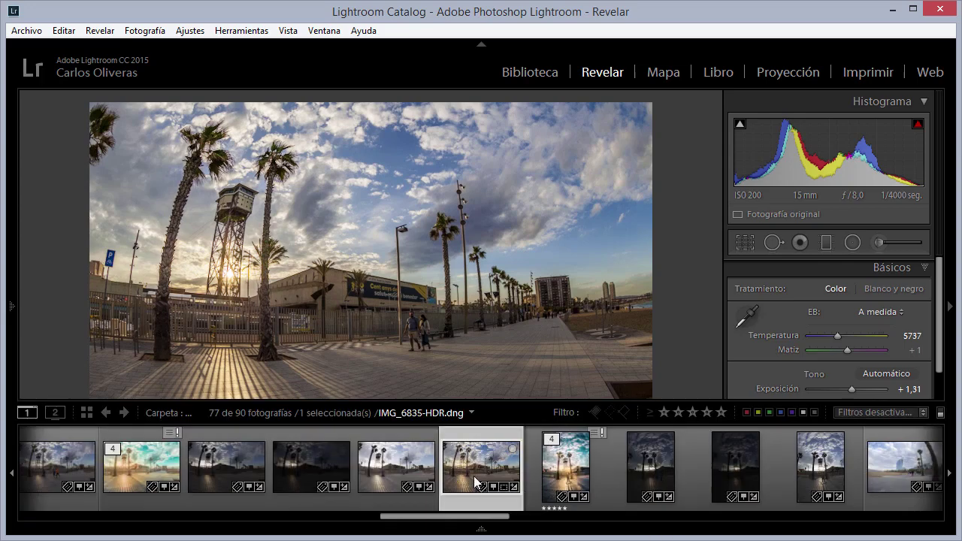